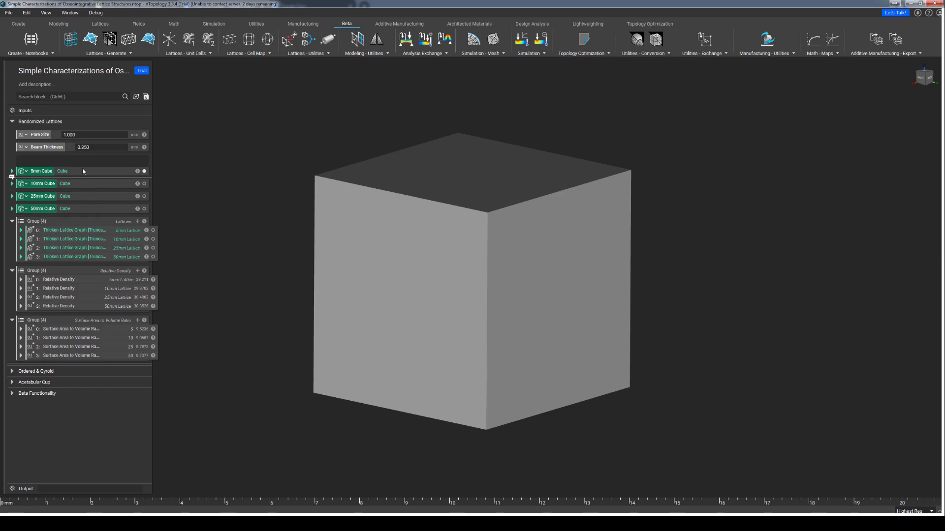
Show the 5mm, then the 10mm randomized lattice, fitting the view to the 10mm lattice
mouse_move(124, 231)
left_click(153, 229)
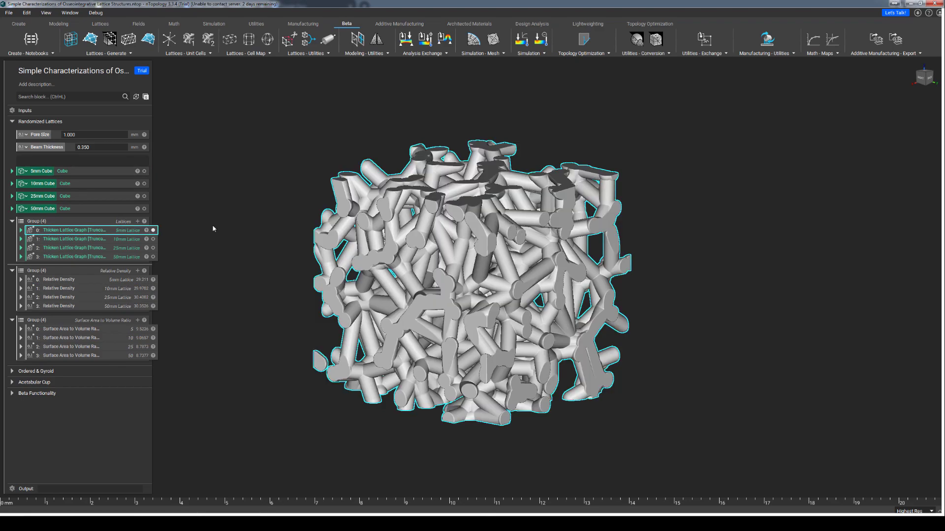
left_click(153, 239)
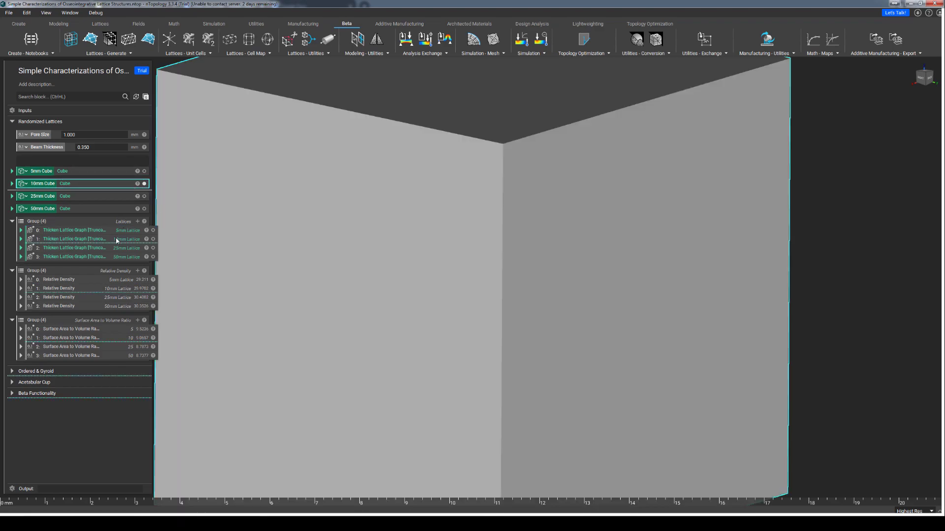
key("f")
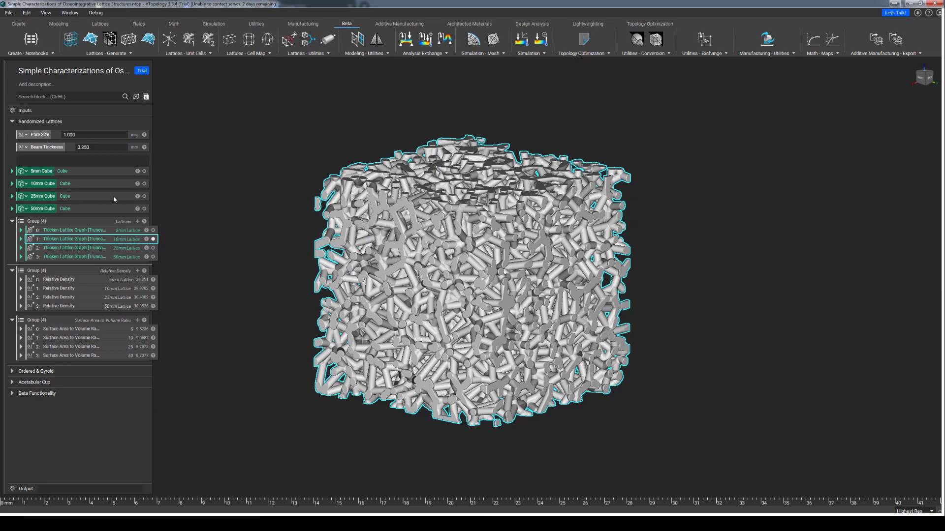
Display the 25mm Cube design space, then its 25mm randomized lattice fitted to view
left_click(144, 196)
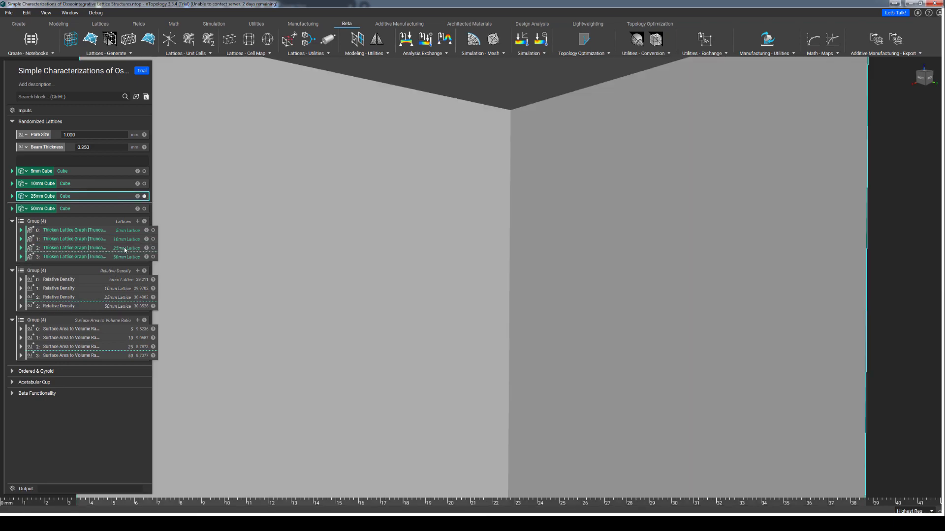
left_click(153, 248)
key("f")
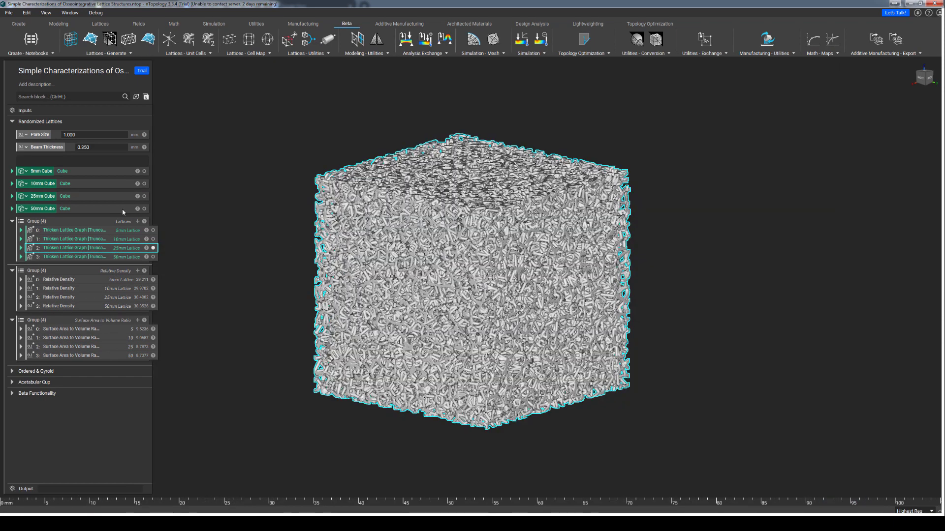
Display the 50mm Cube, then the 50mm randomized lattice fitted to view, and deselect it
left_click(144, 209)
left_click(123, 256)
left_click(153, 256)
key("f")
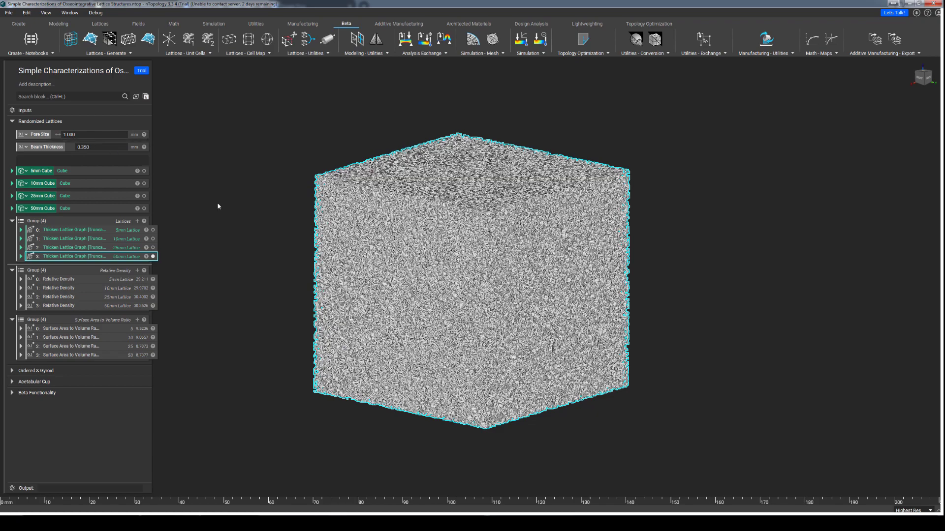
left_click(234, 228)
left_click(21, 239)
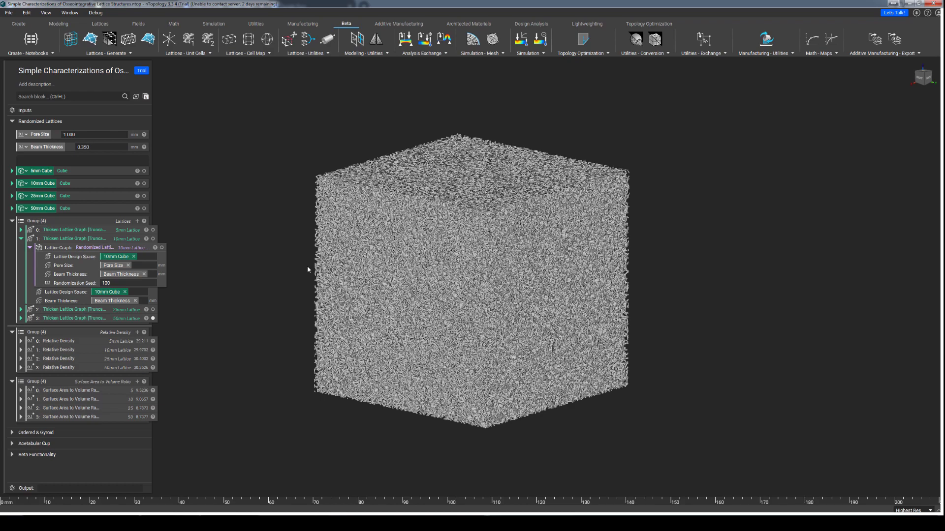
left_click(20, 239)
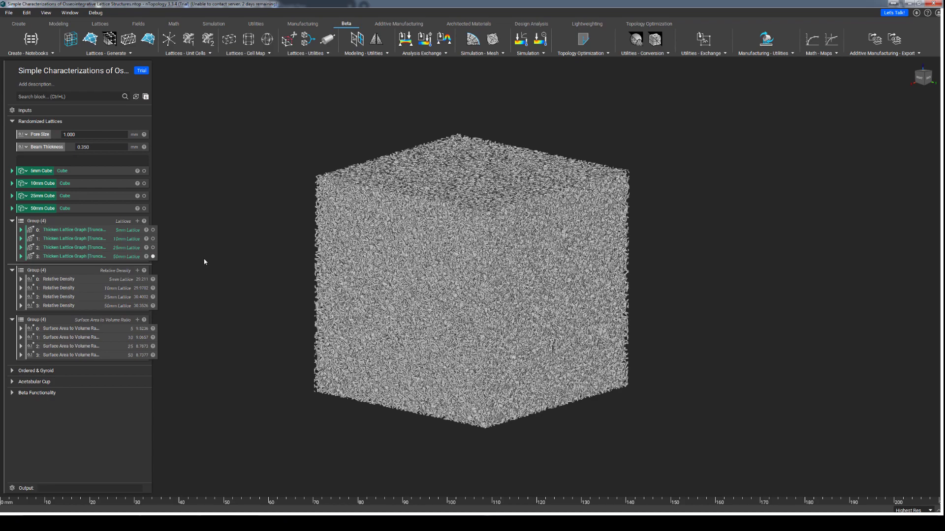
Expand the 10mm Relative Density and Surface Area to Volume Ratio items to reveal their inputs
left_click(20, 288)
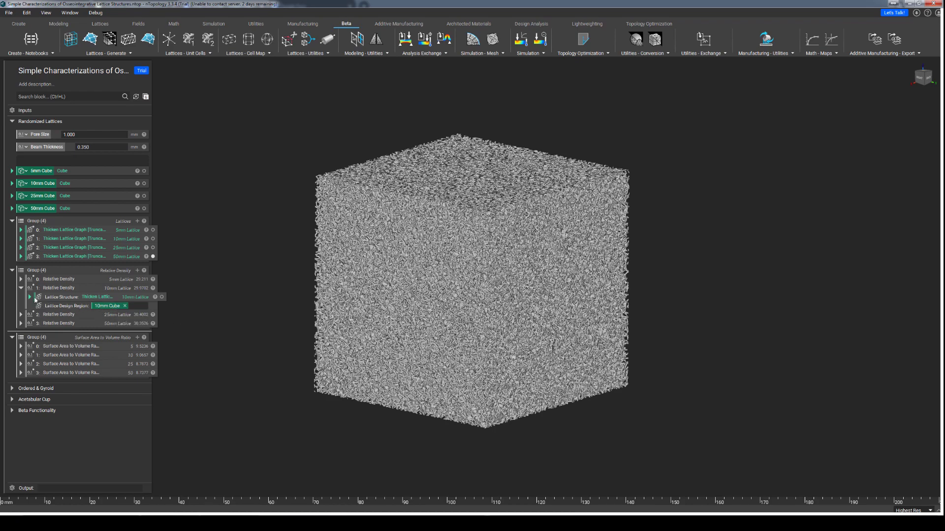
left_click(21, 355)
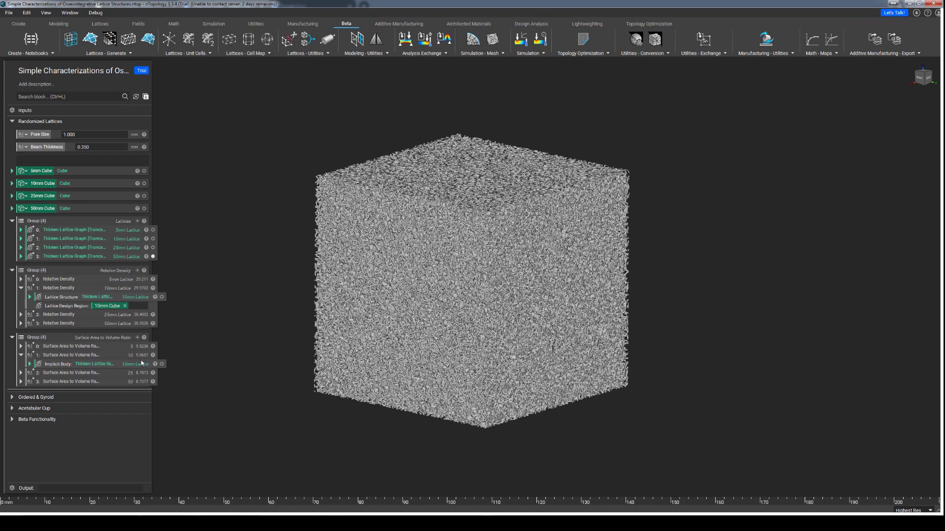
Collapse the expanded 10mm Surface Area to Volume Ratio and Relative Density items
left_click(21, 355)
left_click(21, 288)
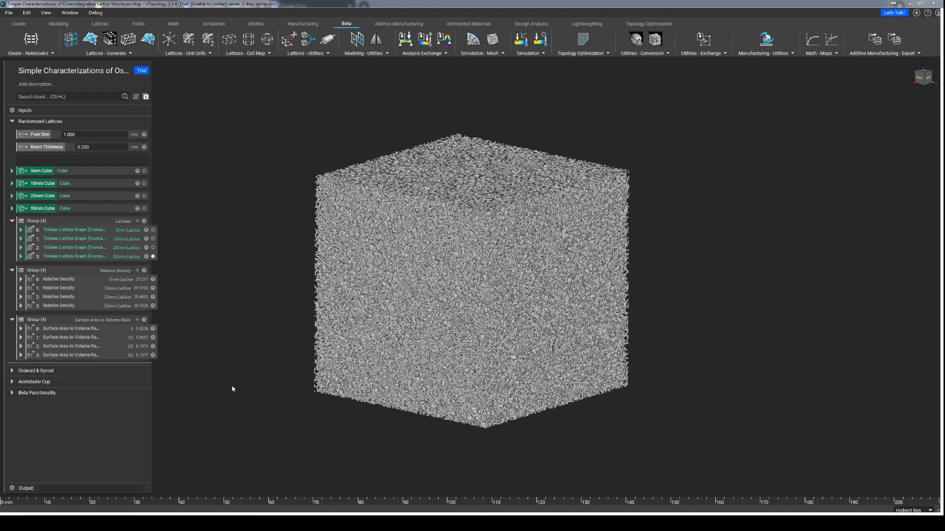
Expand Ordered & Gyroid and show the Walled Gyroid TPMS Lattice, fitted and tilted
left_click(14, 371)
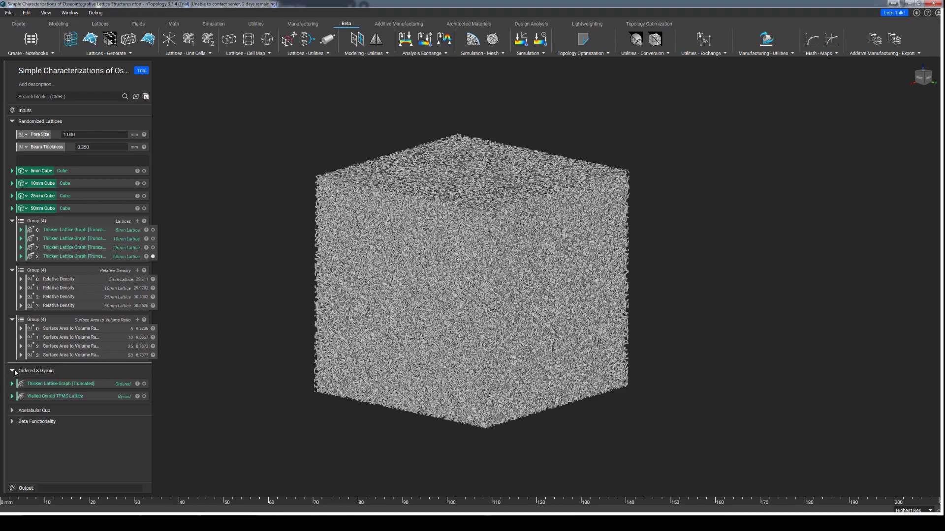
left_click(123, 400)
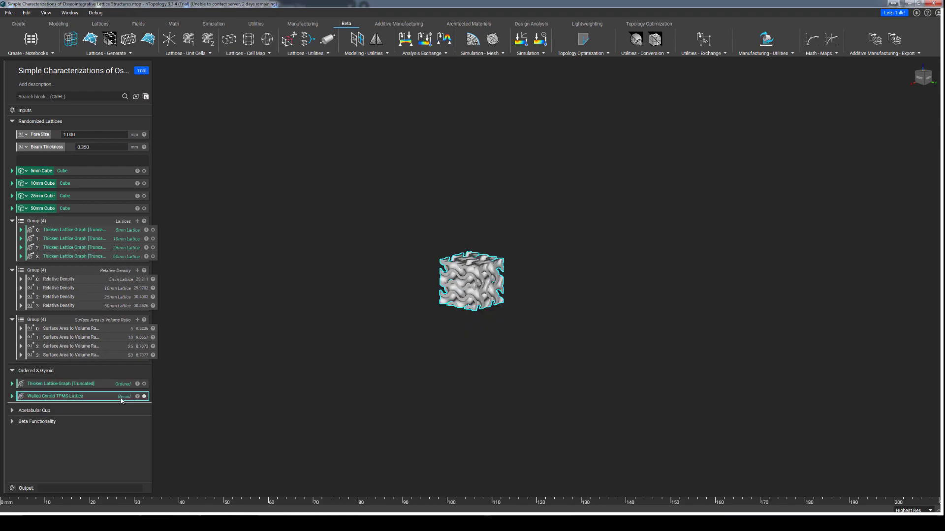
key("f")
right_click_drag(356, 383, 341, 407)
Show the Thicken Lattice Graph [Truncated] strut lattice instead and rotate to inspect it
left_click(114, 386)
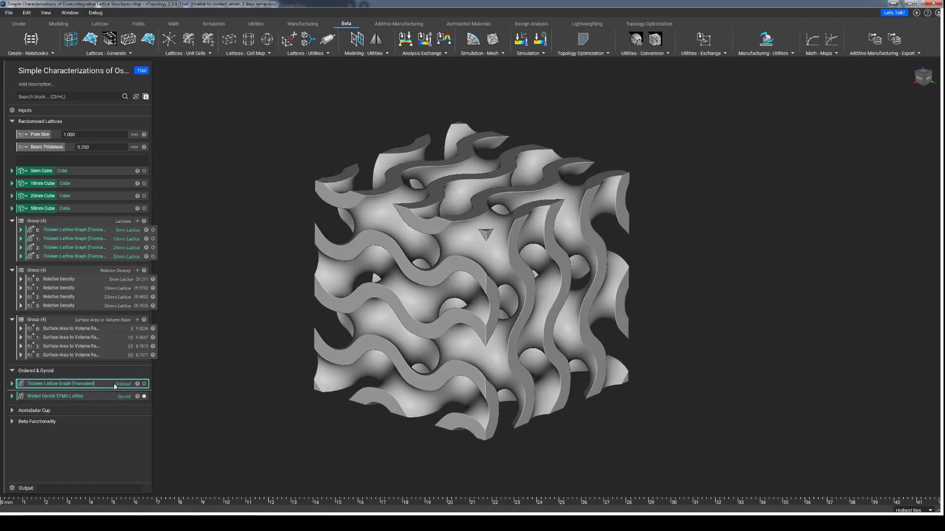
left_click(144, 384)
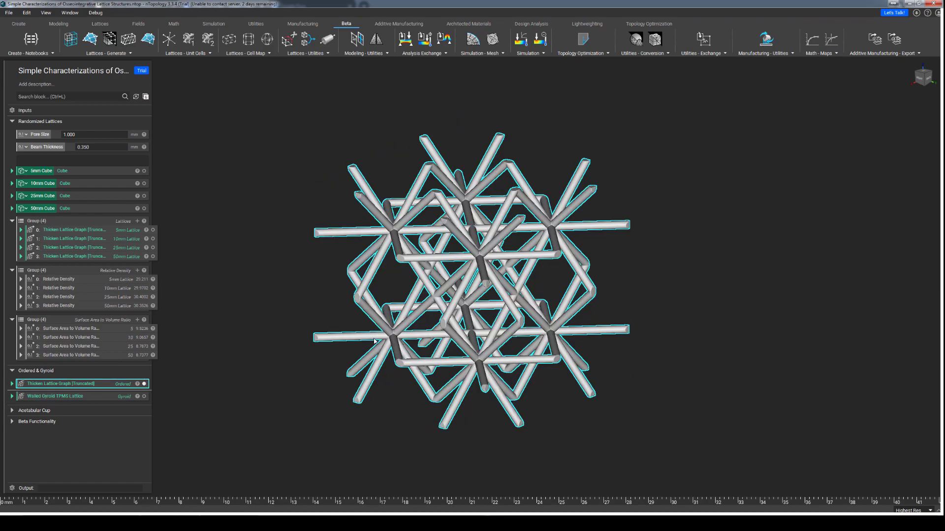
right_click_drag(367, 358, 361, 409)
left_click(348, 428)
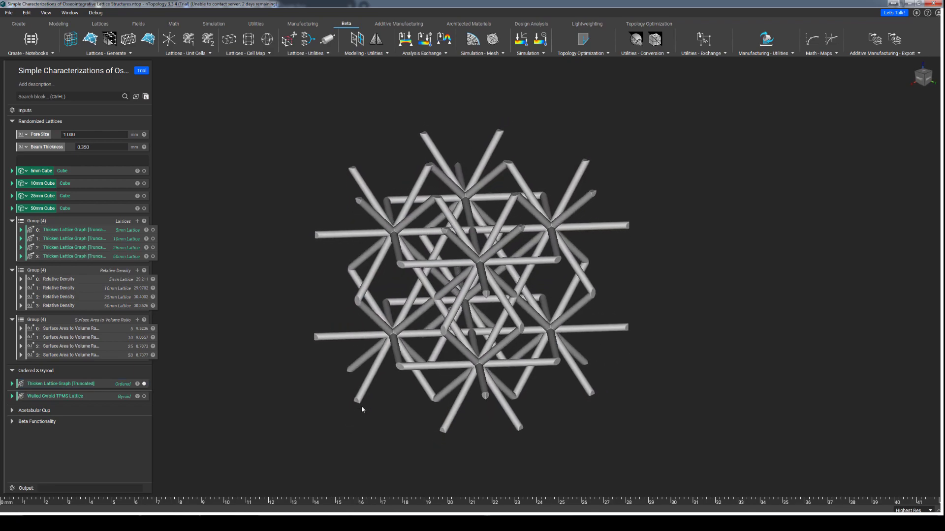
Show the Walled Gyroid again and slice it with a section cut plane moved down
left_click(127, 397)
right_click_drag(492, 320, 502, 288)
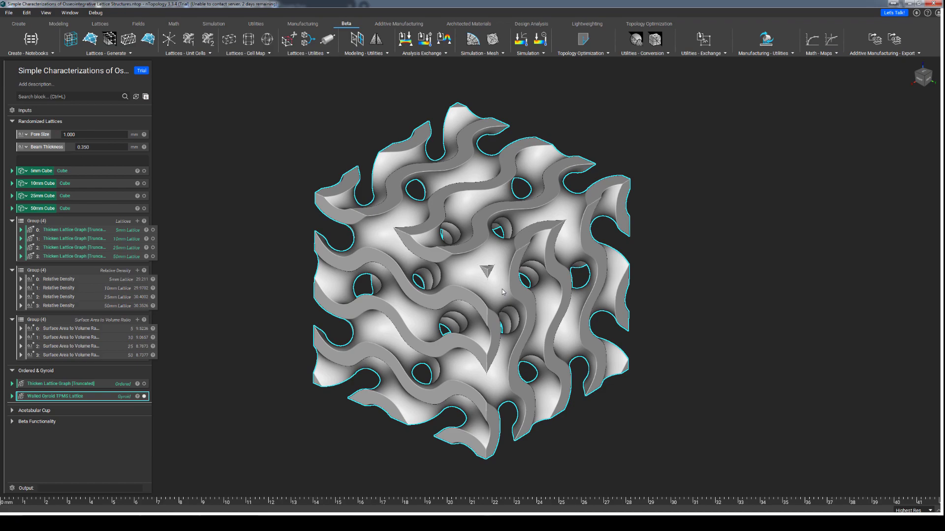
key("ctrl+shift+x")
left_click_drag(471, 266, 641, 187)
Remove the gyroid section cut and display the Acetabular Cup section's Import Part
left_click(642, 187)
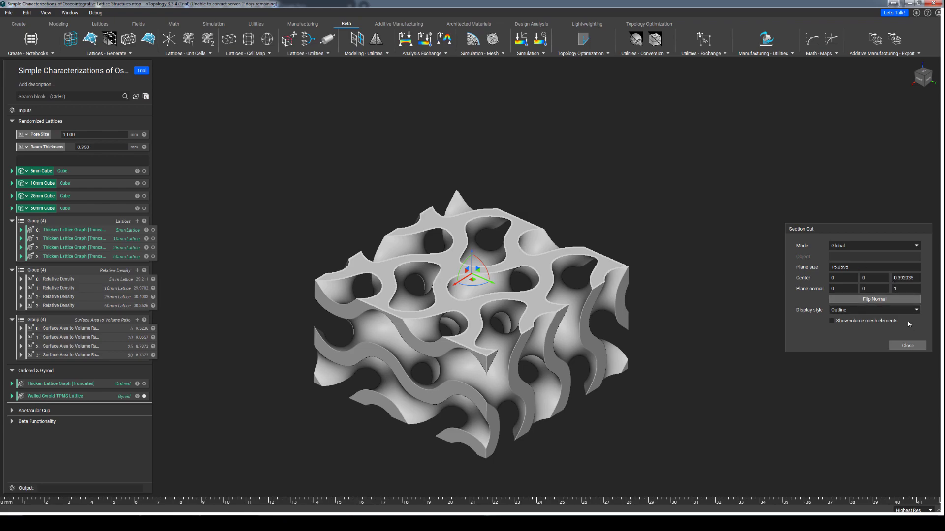
left_click(907, 345)
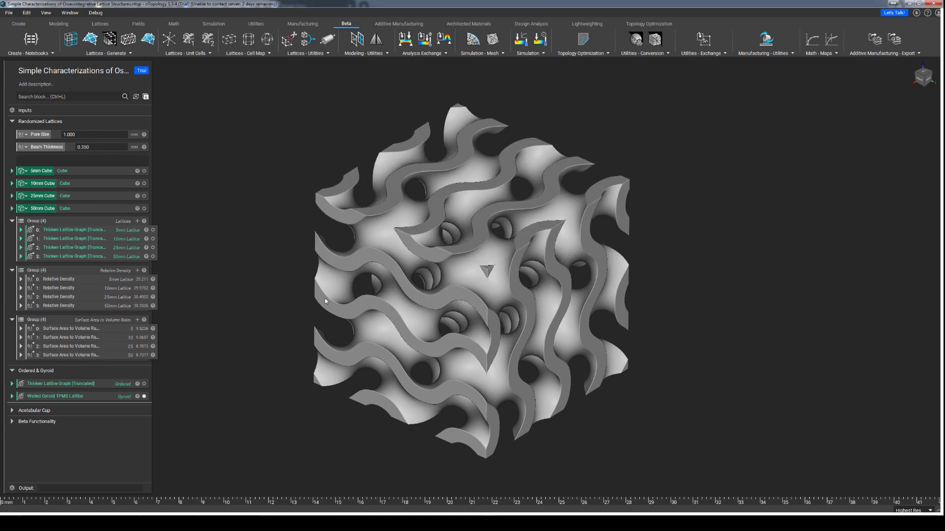
left_click(30, 371)
left_click(29, 382)
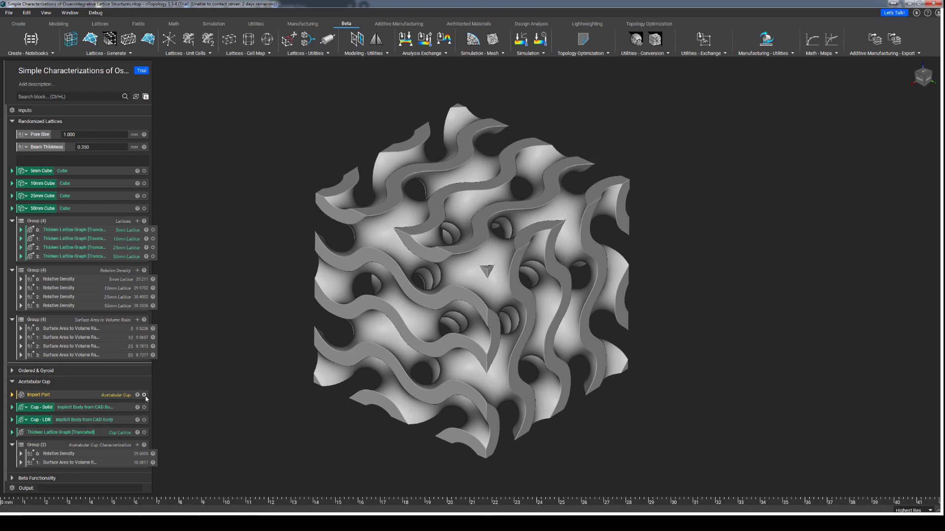
left_click(145, 396)
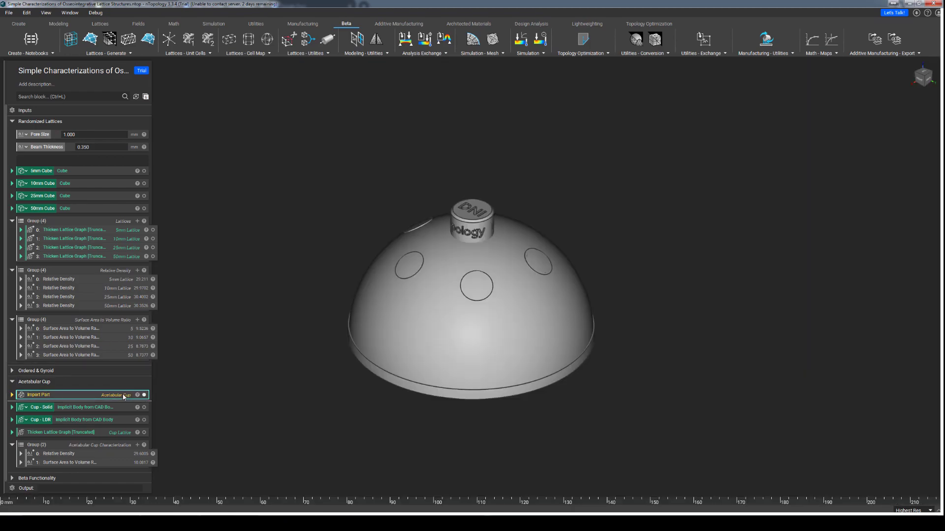
Display the Cup - LDR and Cup - Solid bodies, then look down onto the cup
scroll(333, 387, "up", 2)
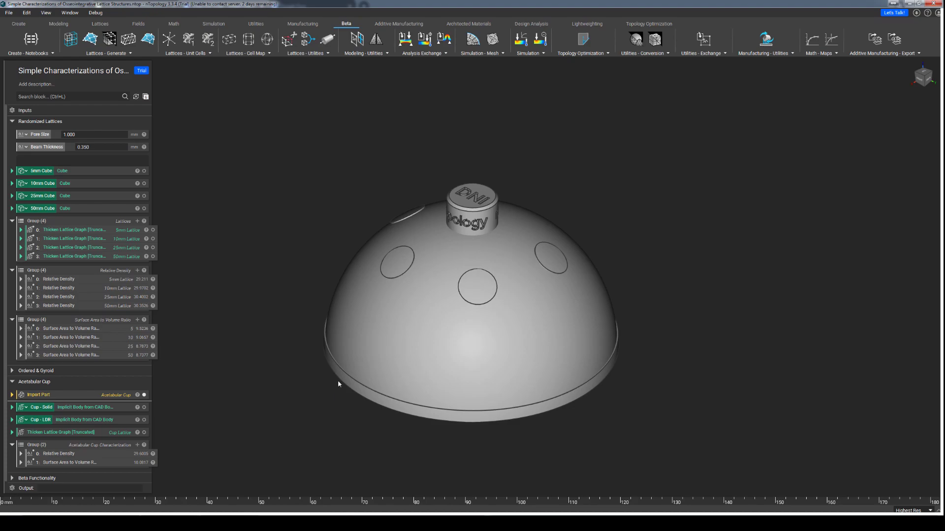
left_click(116, 419)
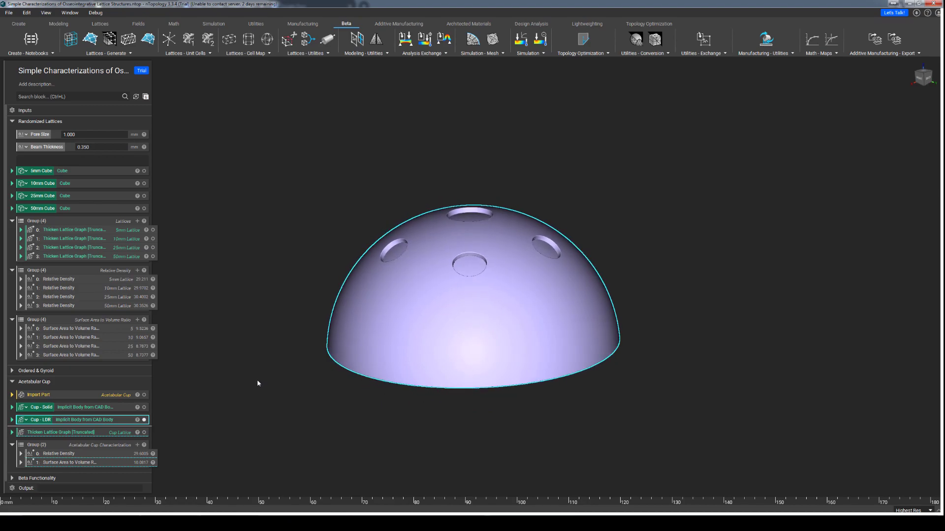
left_click(257, 377)
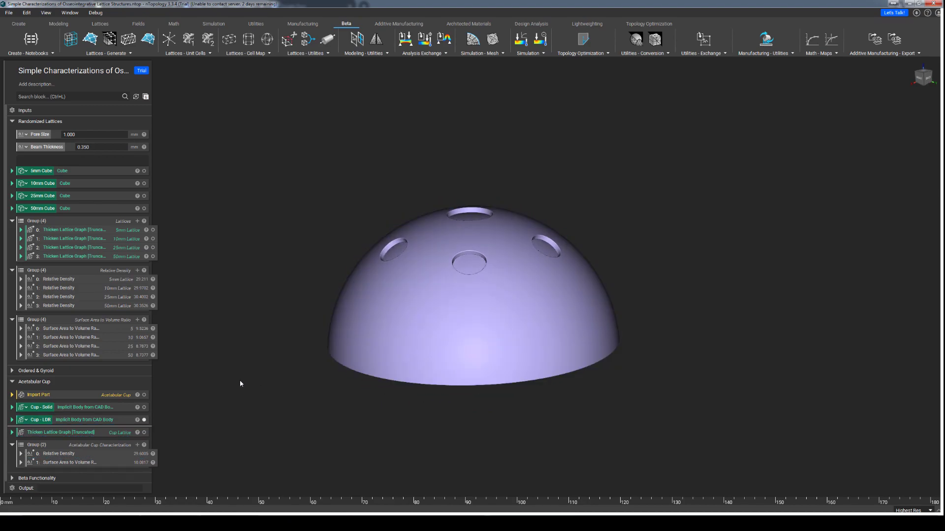
left_click(144, 407)
right_click_drag(294, 376, 298, 398)
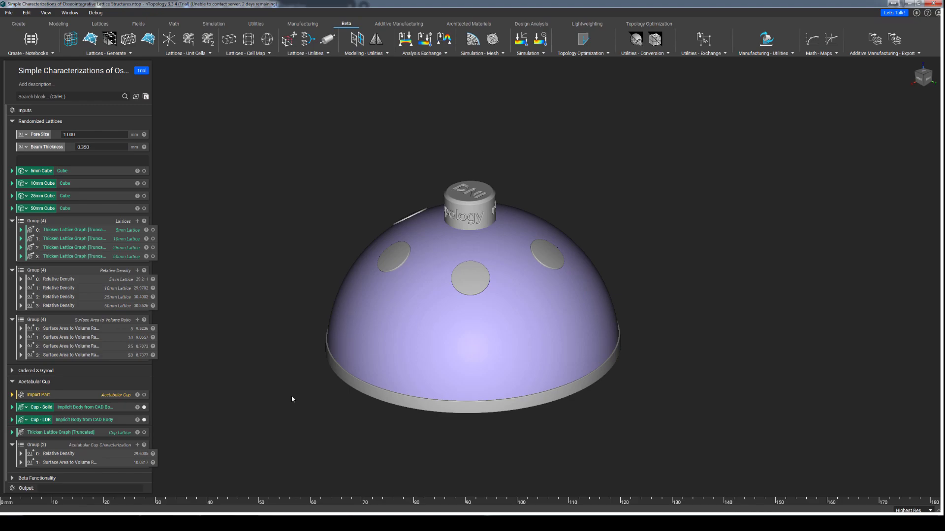
Swap Cup - LDR for the truncated lattice on the cup, zoom in, and collapse Acetabular Cup
left_click(144, 432)
left_click(144, 420)
scroll(266, 417, "up", 1)
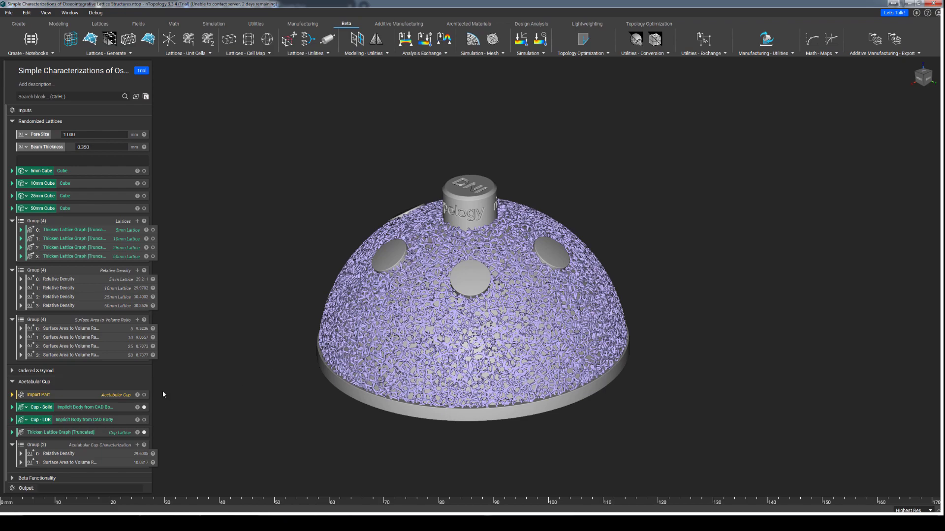
left_click(12, 382)
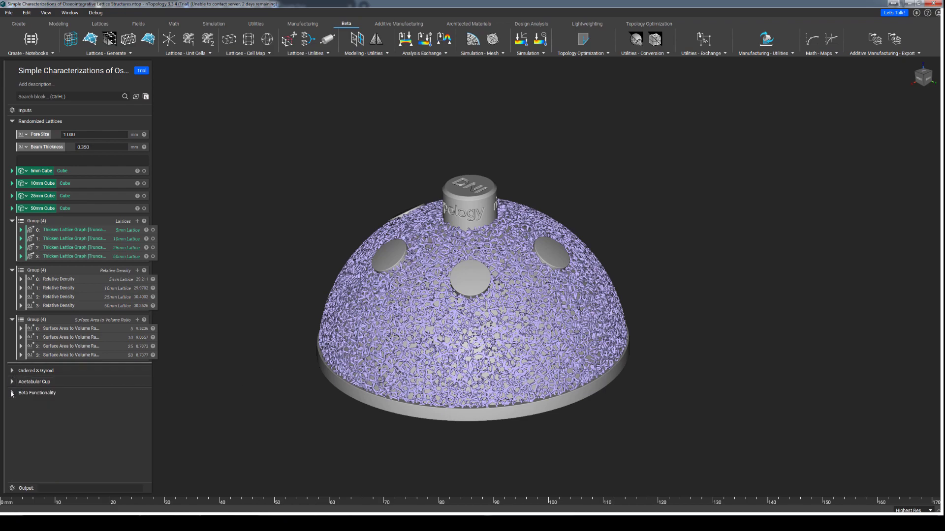
Expand Beta Functionality and show the Trim Lattice Body cube fitted to view
left_click(13, 393)
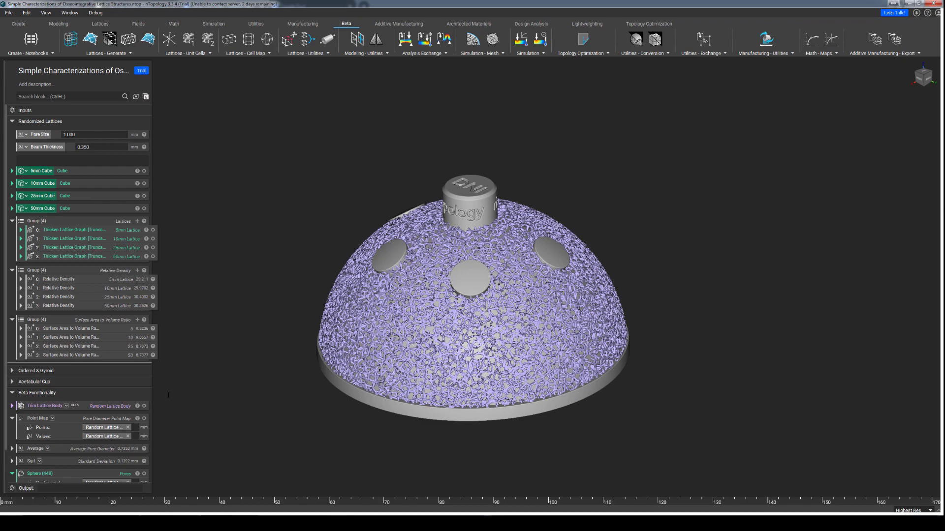
left_click(144, 406)
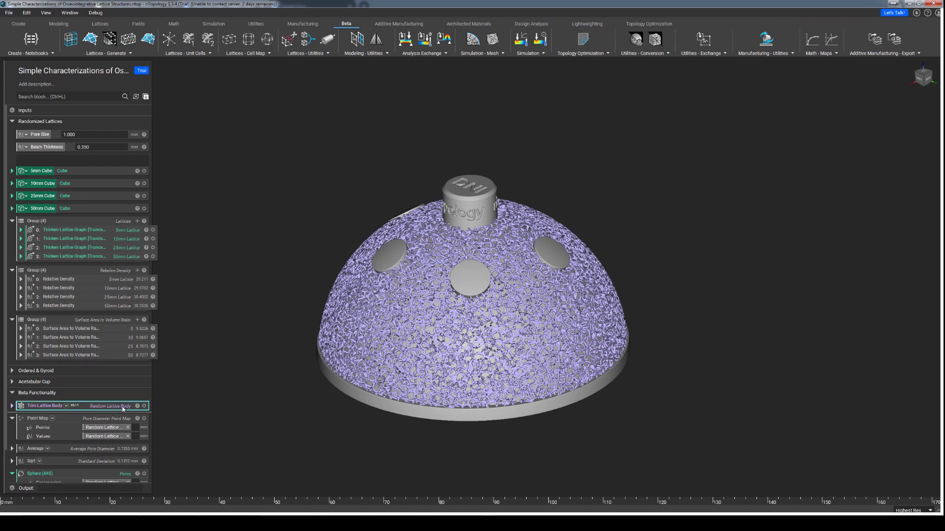
key("f")
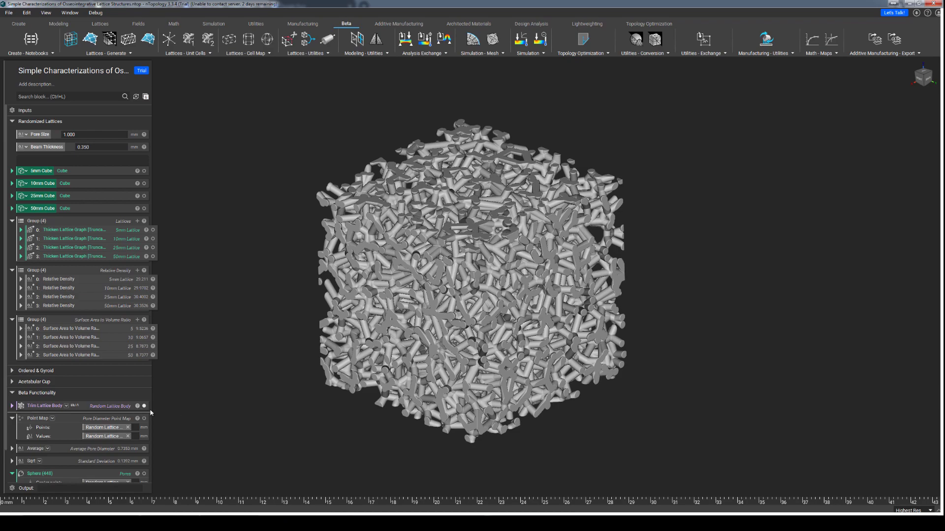
left_click(134, 407)
left_click(187, 444)
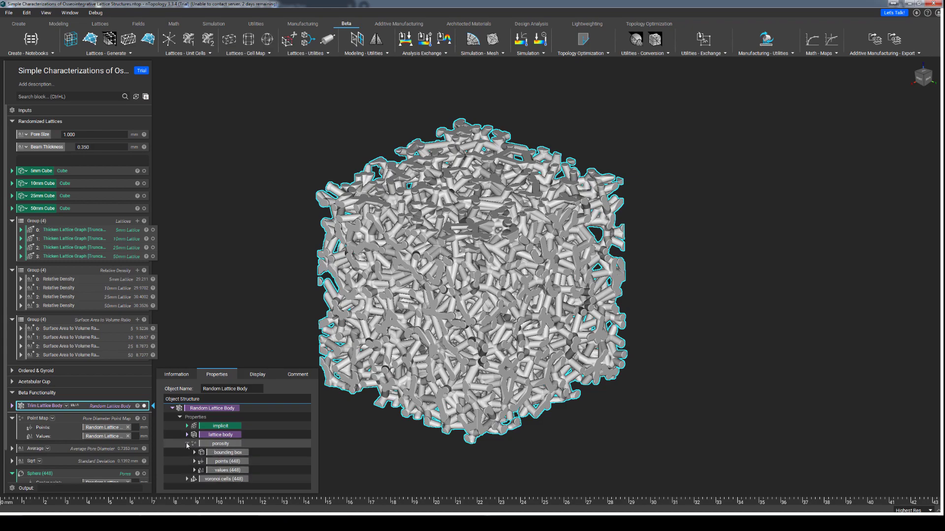
left_click(187, 443)
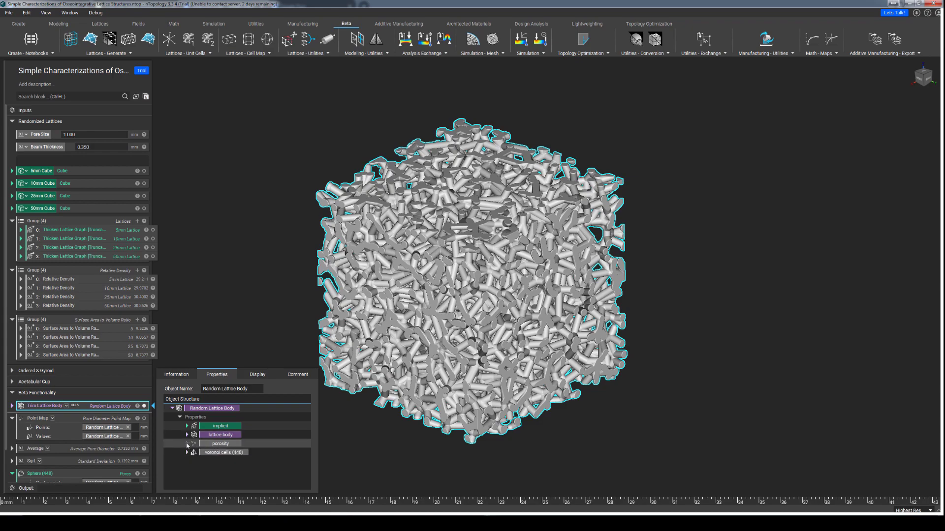
left_click(204, 353)
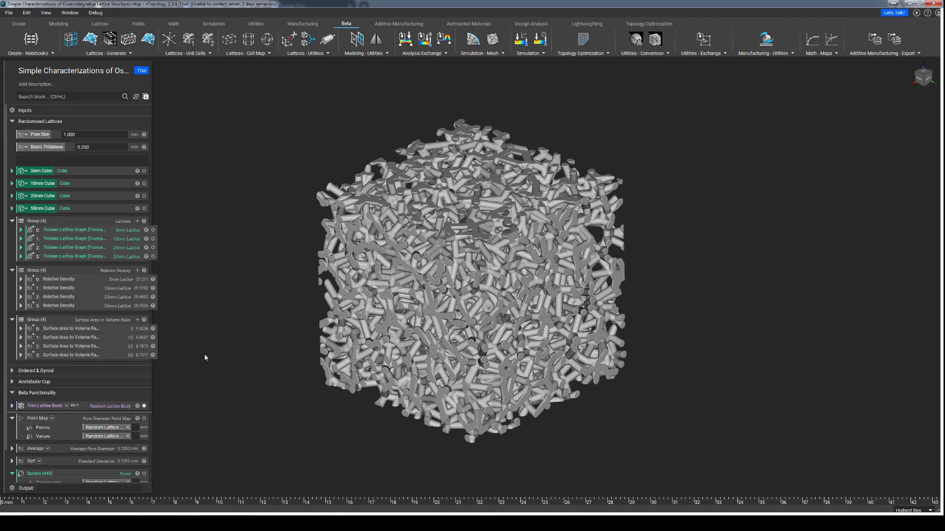
Show only the pore-diameter Point Map and inspect the Average and standard deviation blocks
left_click(143, 418)
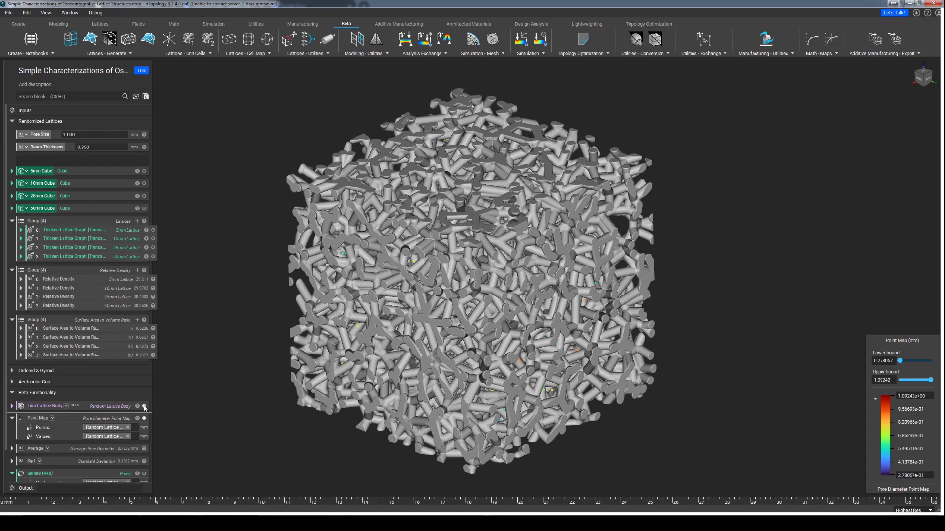
left_click(143, 406)
mouse_move(387, 409)
right_mouse_down()
mouse_move(382, 435)
mouse_move(378, 399)
mouse_move(368, 394)
mouse_move(392, 380)
mouse_move(376, 392)
mouse_move(391, 397)
right_mouse_up()
left_click(112, 452)
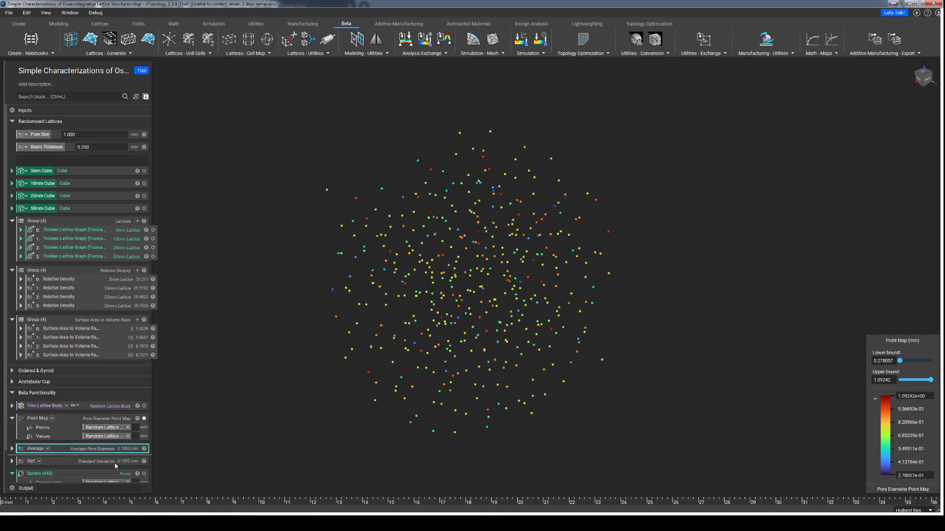
left_click(118, 463)
right_click_drag(315, 464, 317, 438)
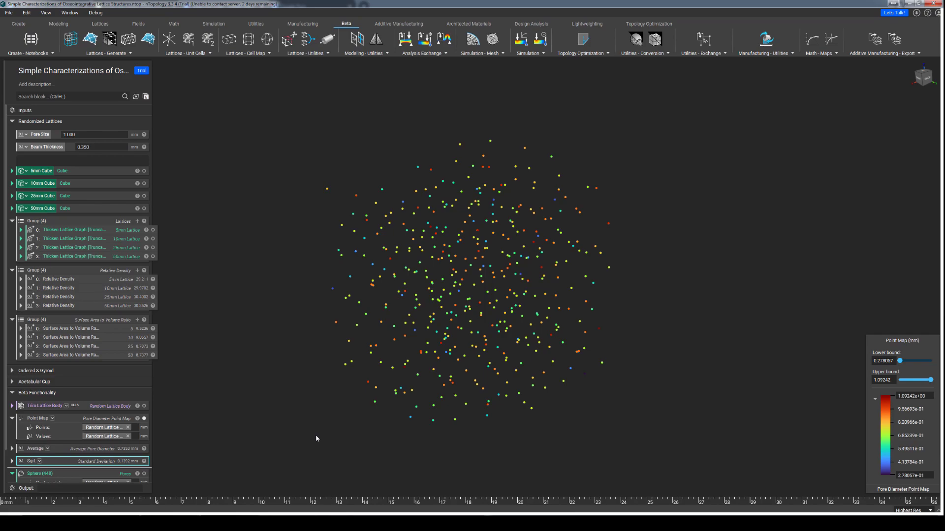
Turn on the pore-diameter Sphere body and show the Trim Lattice Body around it
scroll(141, 446, "down", 2)
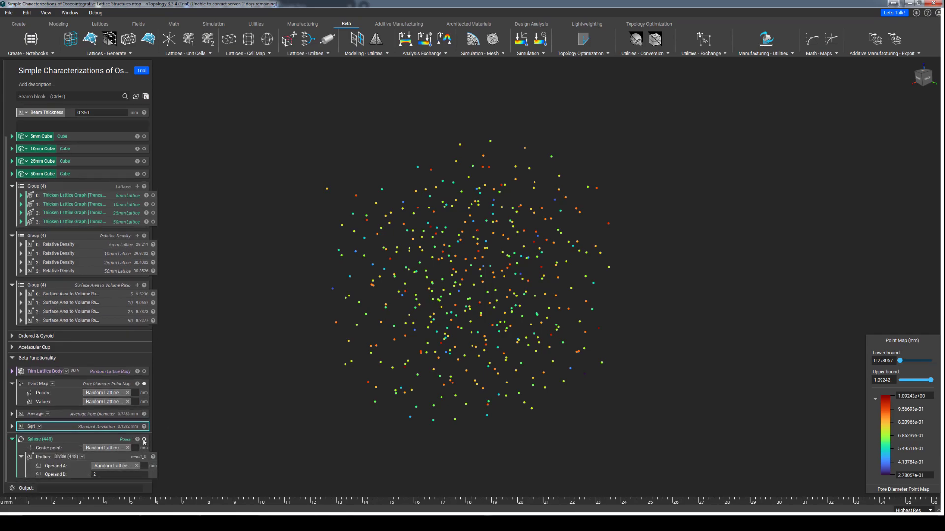
left_click(144, 439)
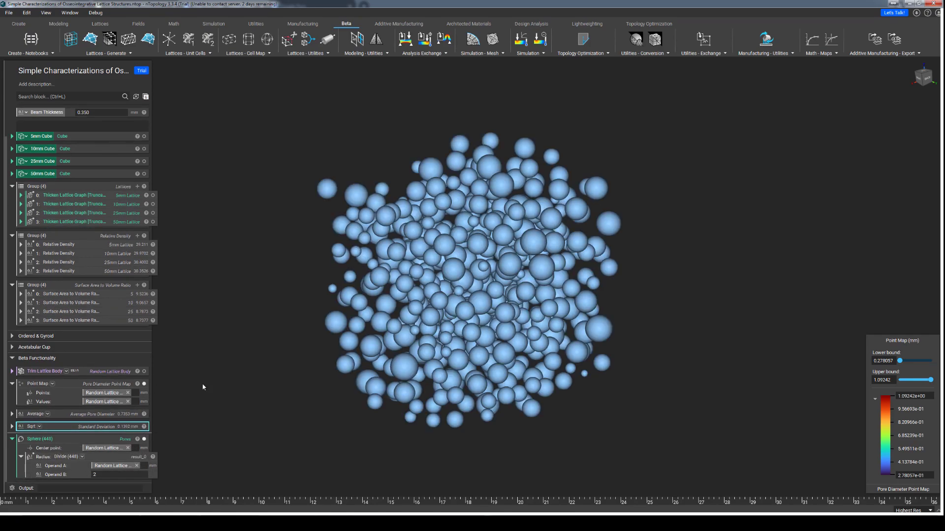
left_click(145, 371)
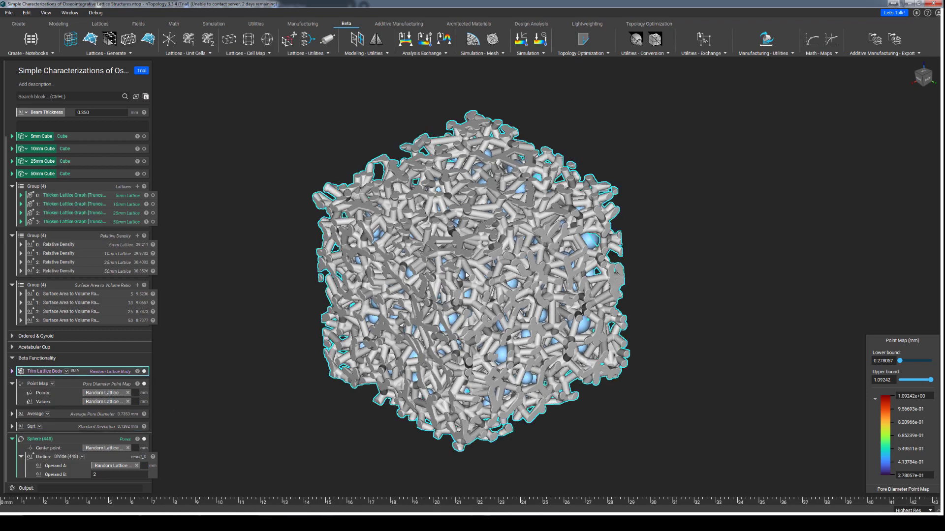
key("c")
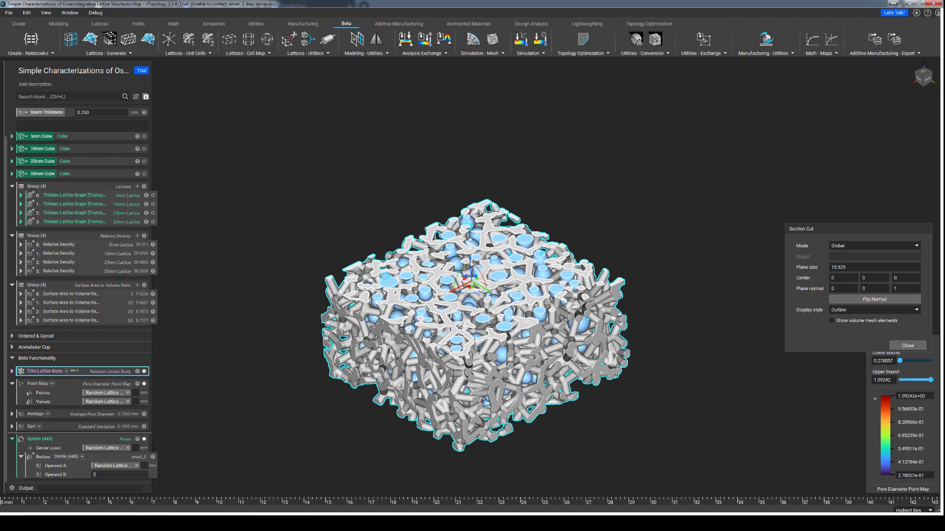
left_click_drag(472, 264, 458, 294)
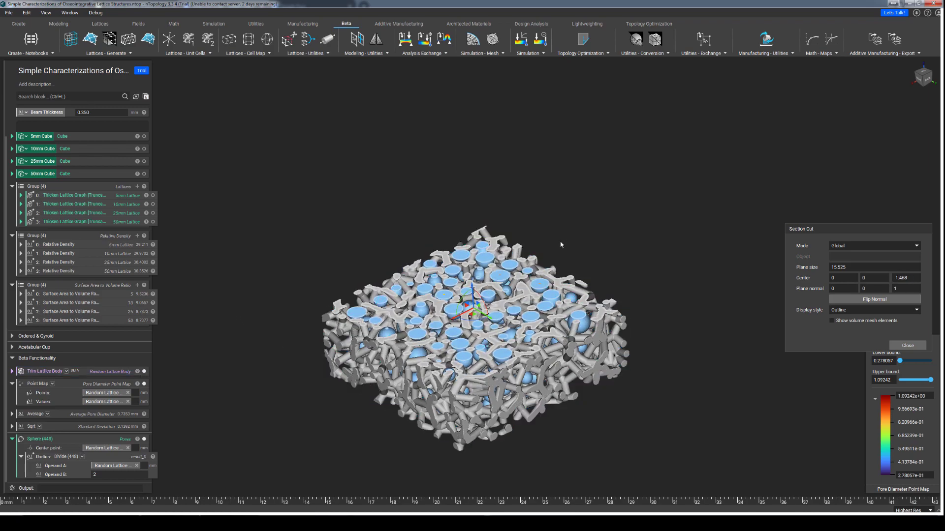